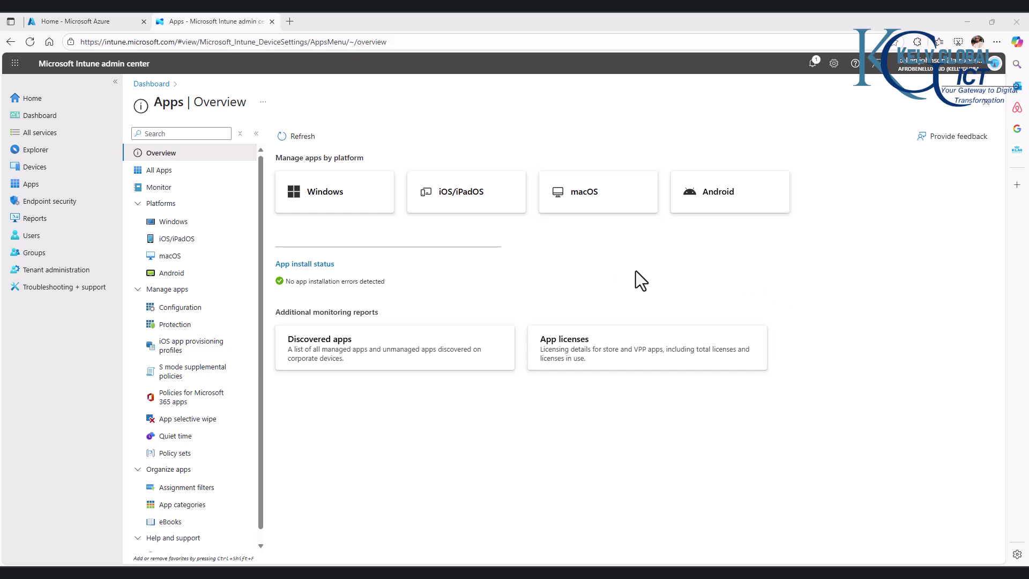
Step: Go to Devices > Enrollment to show the Windows enrollment options
{"action": "left_click", "coordinate": [36, 170]}
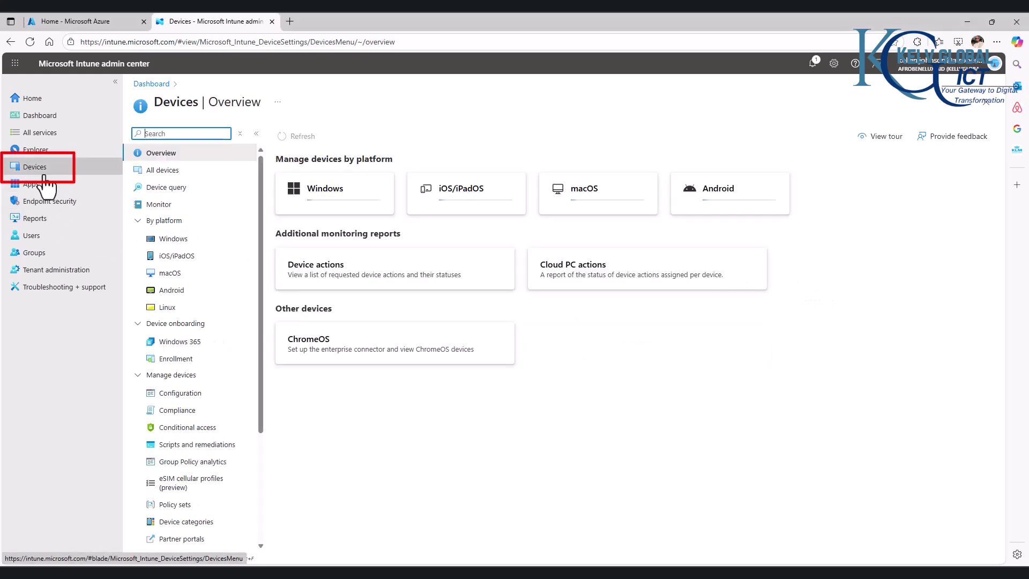
{"action": "left_click", "coordinate": [187, 363]}
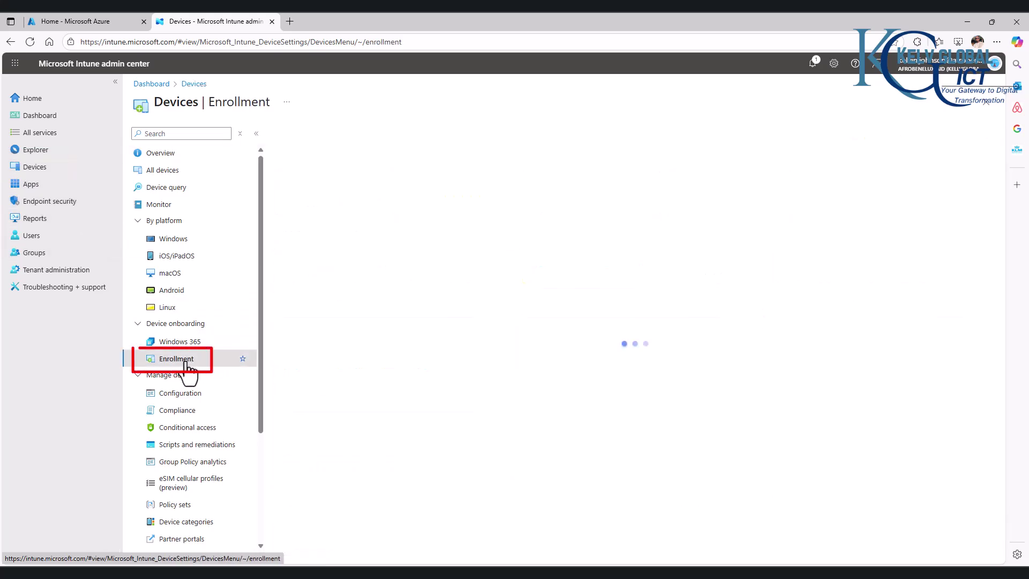
Step: Scroll the Enrollment page down to the Windows Hello for Business entry
{"action": "scroll", "coordinate": [467, 289], "scroll_direction": "down", "scroll_amount": 2}
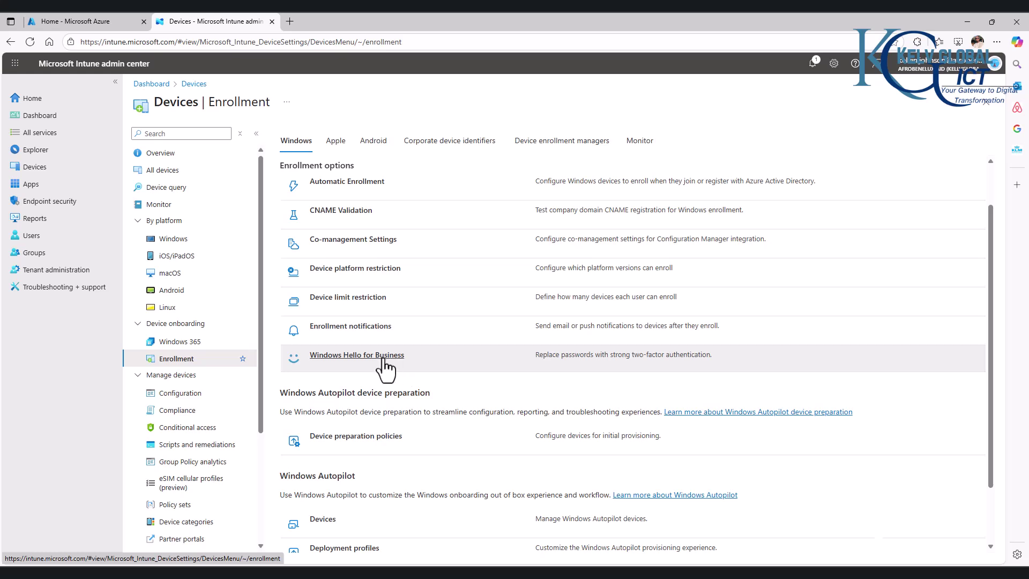
Step: Open the Windows Hello for Business settings and set Configure Windows Hello for Business to Enabled
{"action": "left_click", "coordinate": [365, 360]}
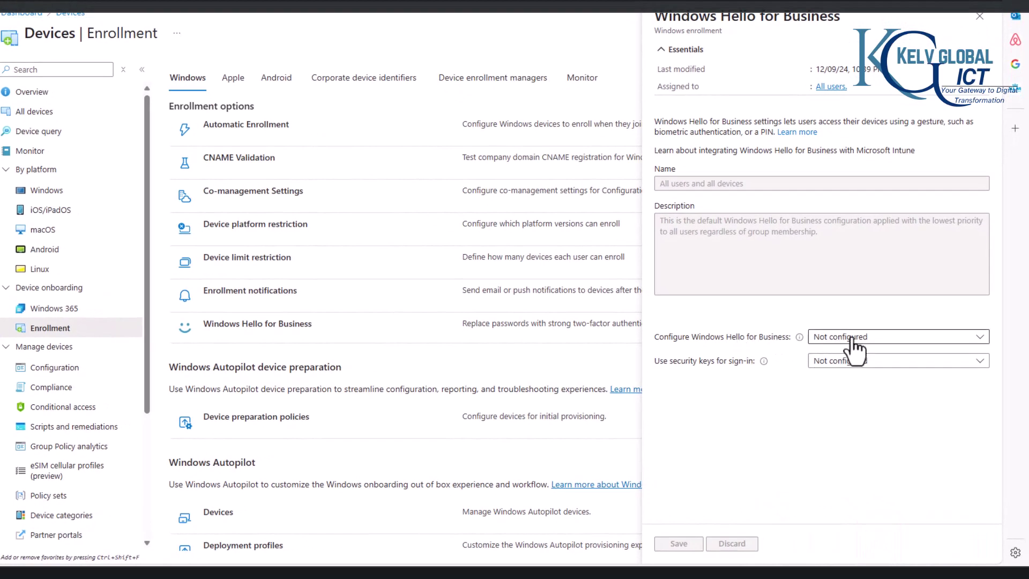
{"action": "left_click", "coordinate": [853, 339]}
{"action": "left_click", "coordinate": [842, 375]}
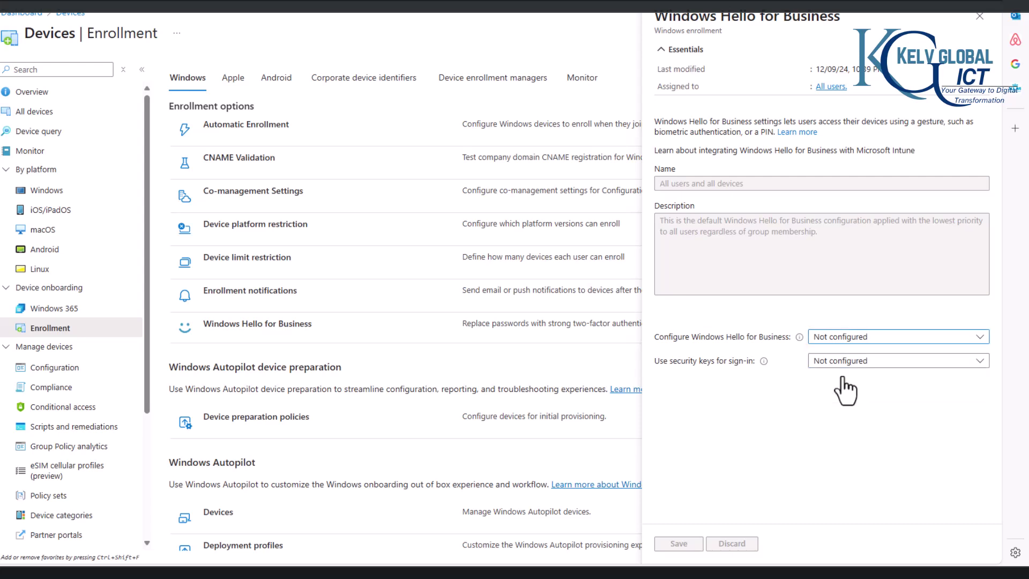
Step: Check the Minimum PIN length value and its allowed 6–127 range
{"action": "scroll", "coordinate": [792, 320], "scroll_direction": "down", "scroll_amount": 3}
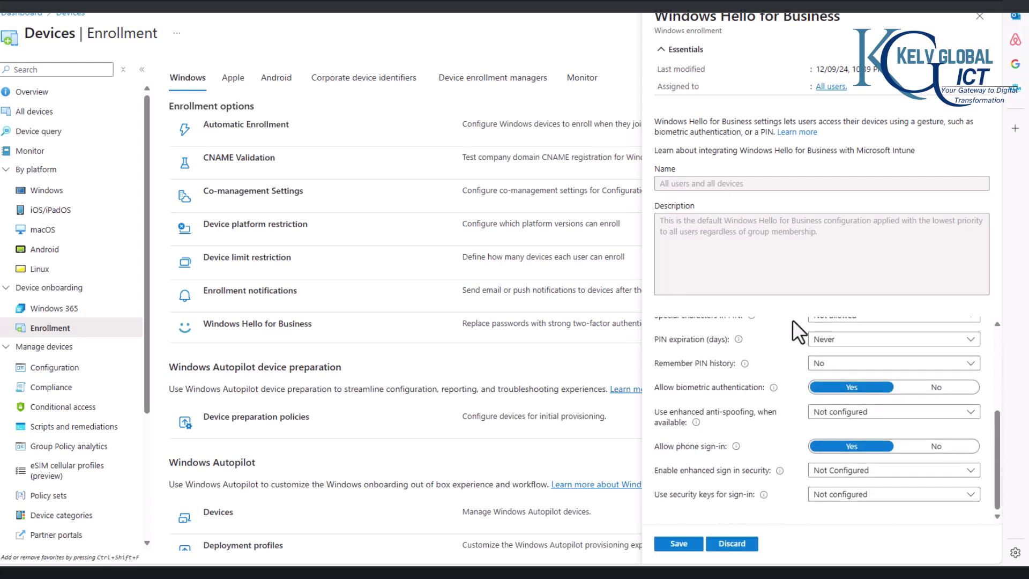
{"action": "scroll", "coordinate": [761, 416], "scroll_direction": "up", "scroll_amount": 3}
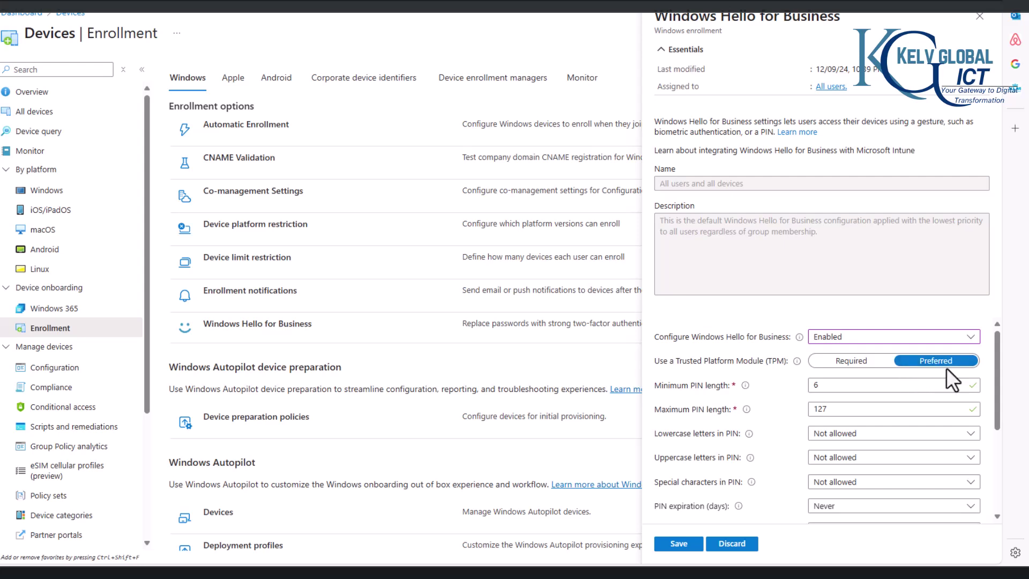
{"action": "left_click", "coordinate": [815, 386]}
{"action": "left_click", "coordinate": [746, 385]}
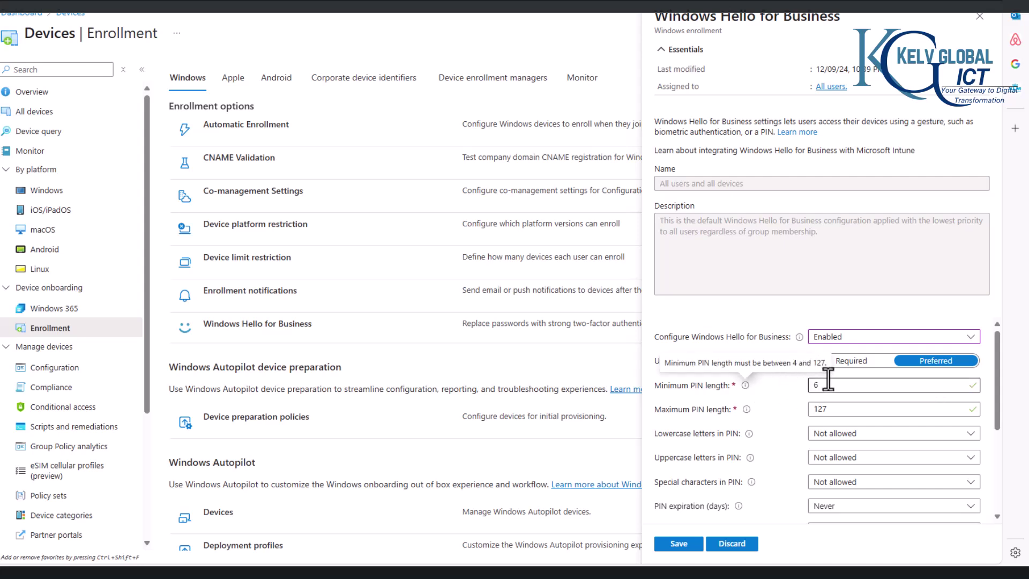
Step: Set Maximum PIN length to 20
{"action": "double_click", "coordinate": [817, 409]}
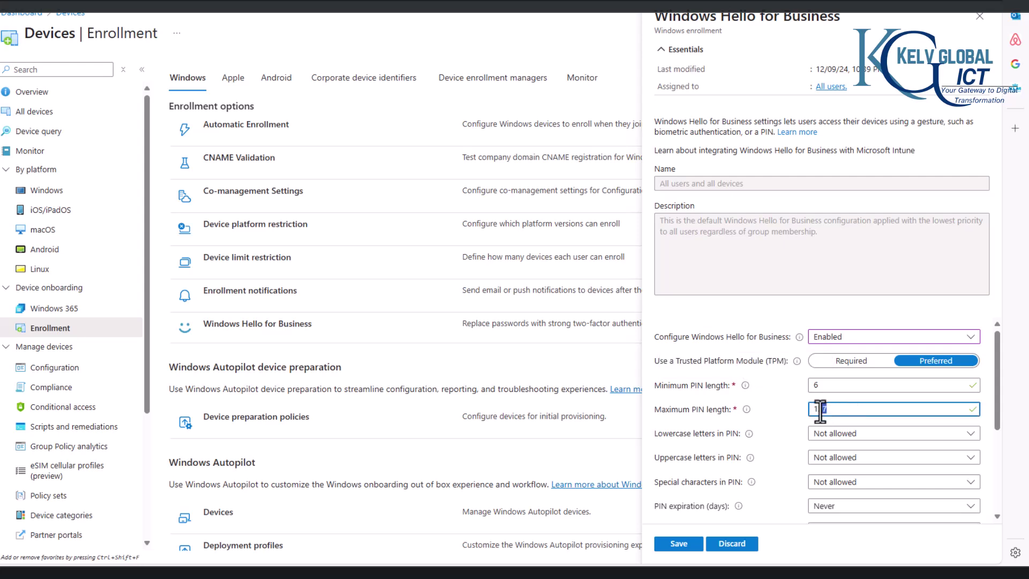
{"action": "type", "text": "20"}
{"action": "left_click", "coordinate": [711, 433]}
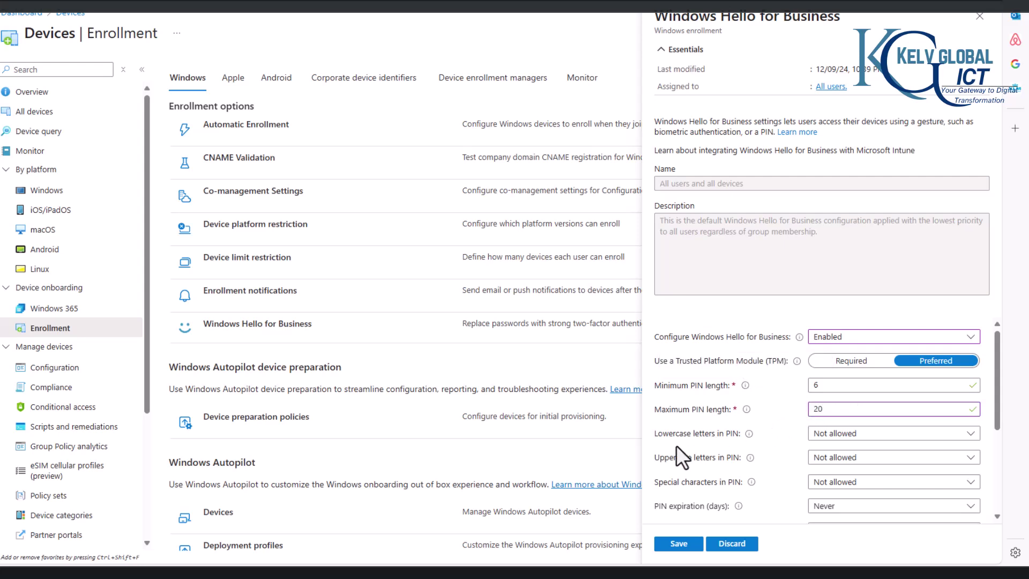
{"action": "scroll", "coordinate": [709, 435], "scroll_direction": "down", "scroll_amount": 3}
{"action": "scroll", "coordinate": [755, 396], "scroll_direction": "up", "scroll_amount": 1}
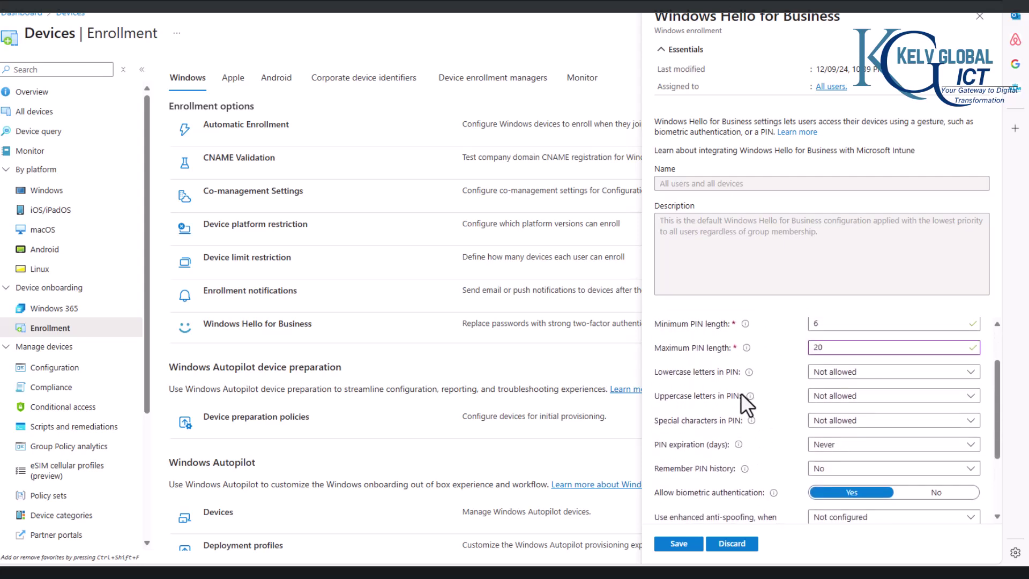
Step: Set Lowercase letters and Uppercase letters in PIN to Allowed
{"action": "left_click", "coordinate": [819, 372]}
{"action": "left_click", "coordinate": [826, 409]}
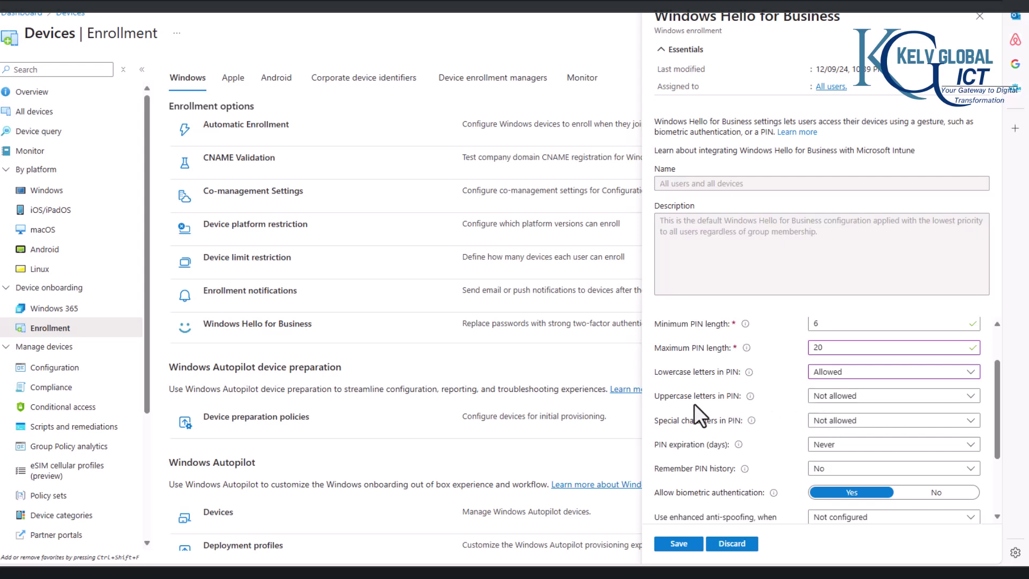
{"action": "left_click", "coordinate": [836, 396]}
{"action": "left_click", "coordinate": [834, 434]}
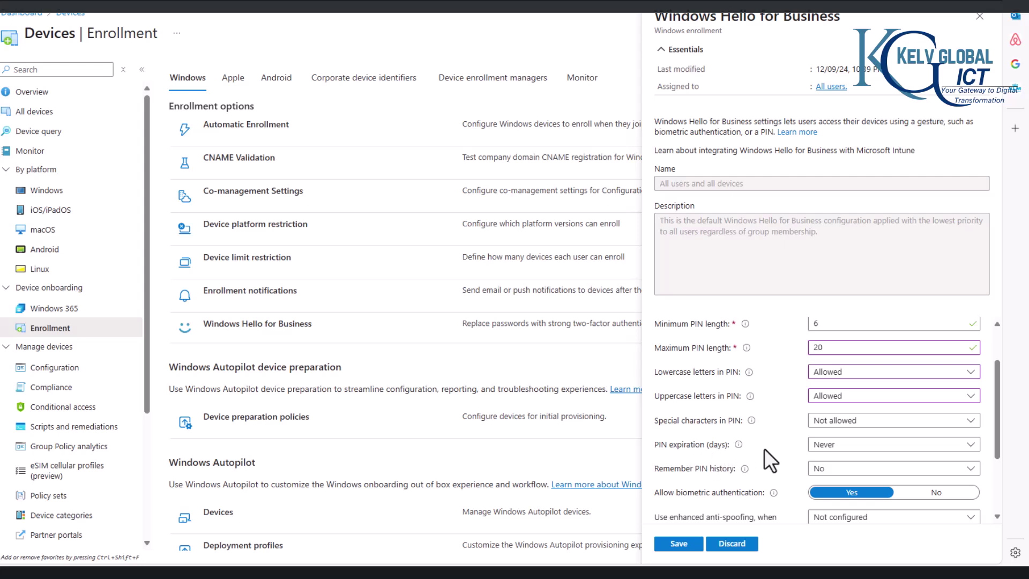
Step: Set PIN expiration to 90 days
{"action": "left_click", "coordinate": [833, 445]}
{"action": "scroll", "coordinate": [851, 407], "scroll_direction": "down", "scroll_amount": 3}
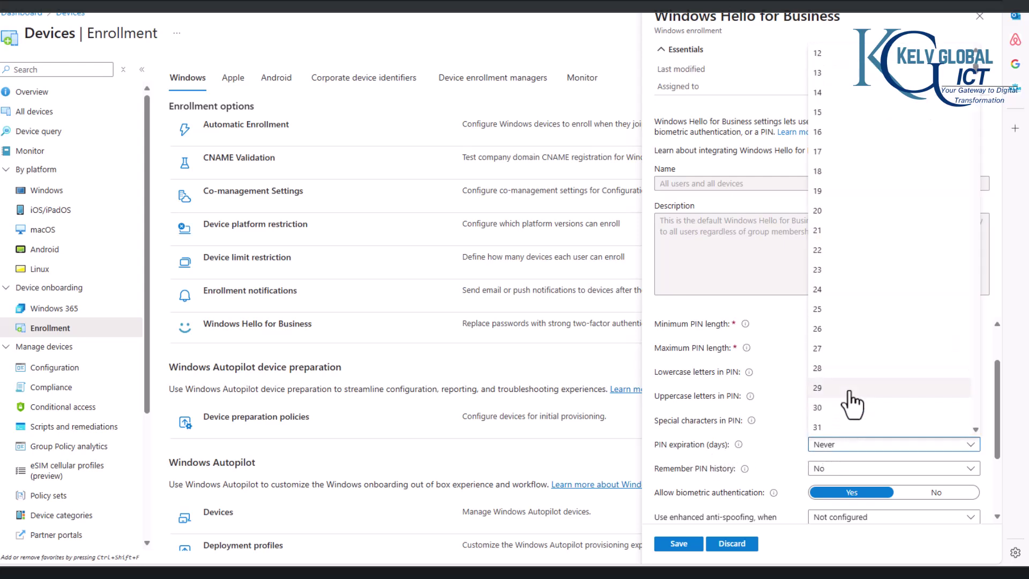
{"action": "scroll", "coordinate": [852, 405], "scroll_direction": "down", "scroll_amount": 20}
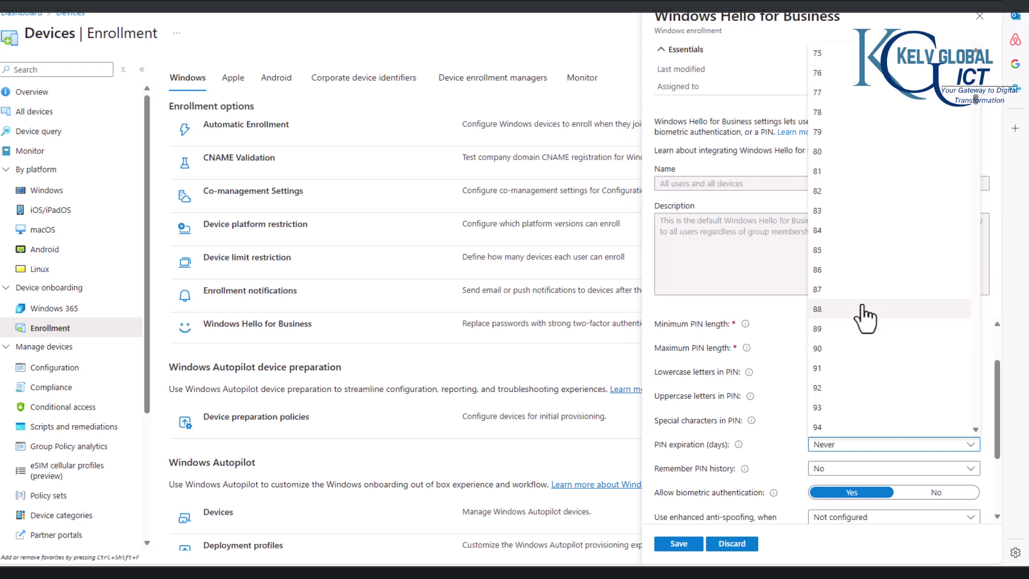
{"action": "left_click", "coordinate": [831, 351]}
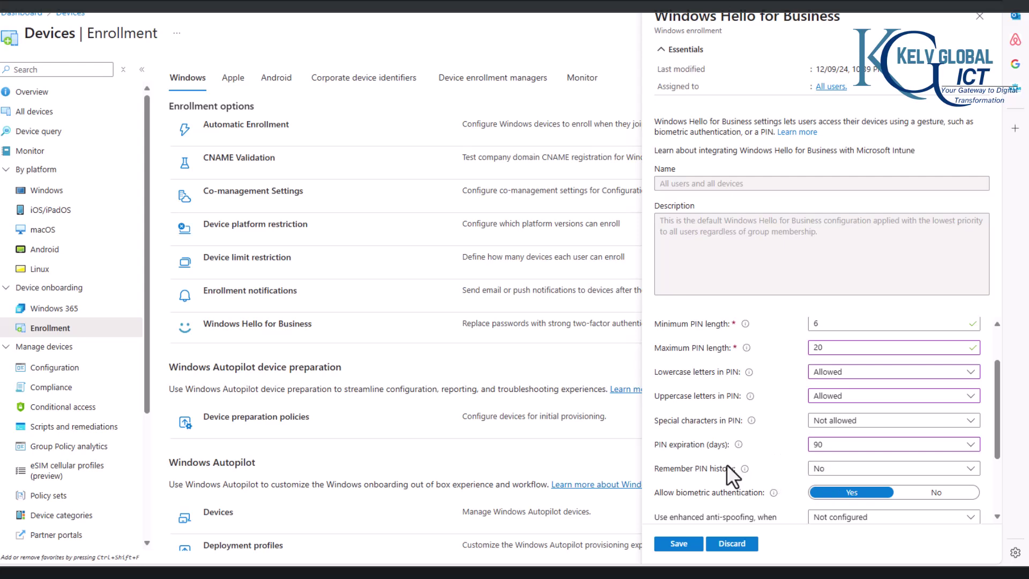
Step: Set Remember PIN history to 5
{"action": "left_click", "coordinate": [837, 471]}
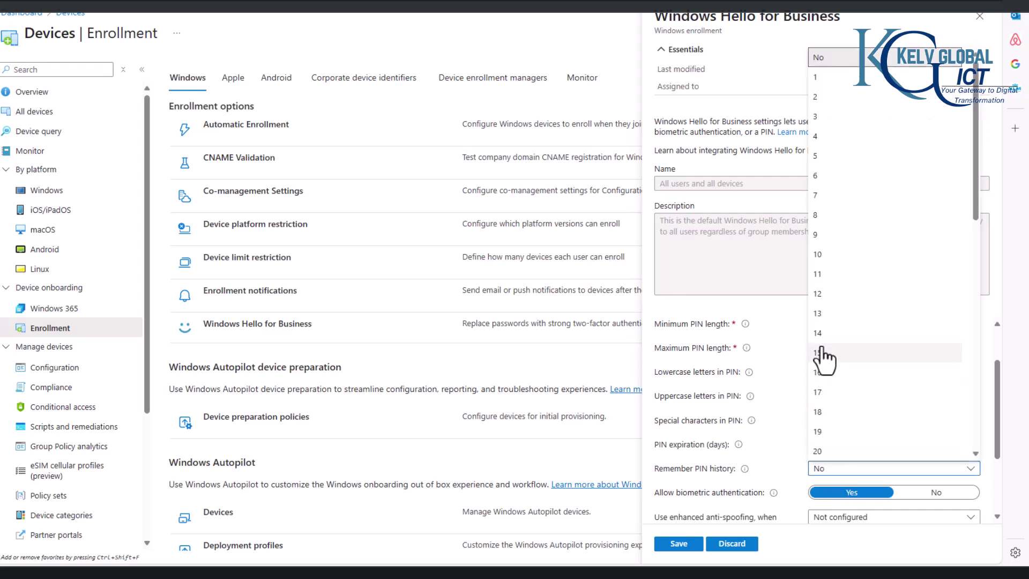
{"action": "left_click", "coordinate": [819, 156]}
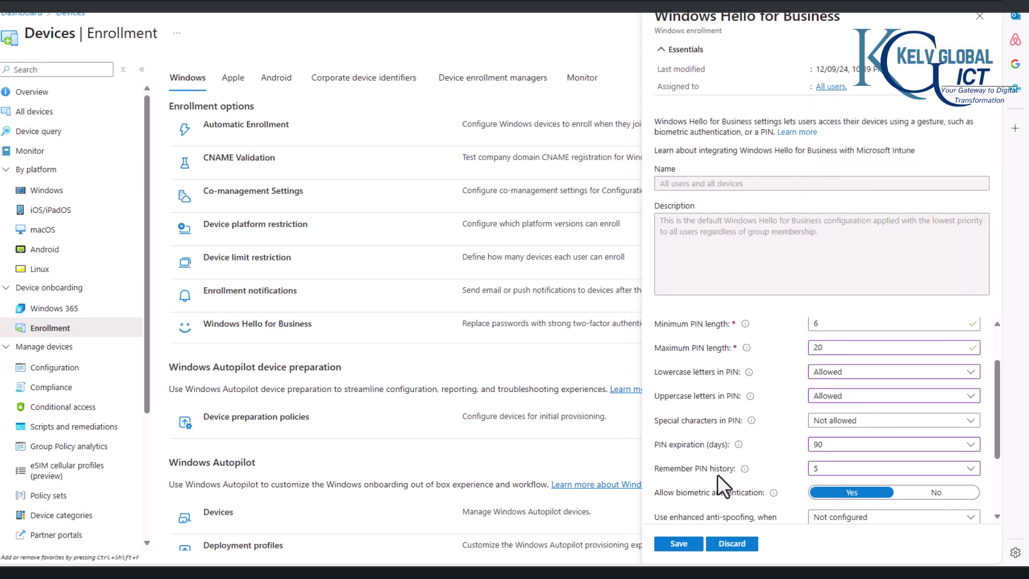
{"action": "scroll", "coordinate": [716, 474], "scroll_direction": "down", "scroll_amount": 2}
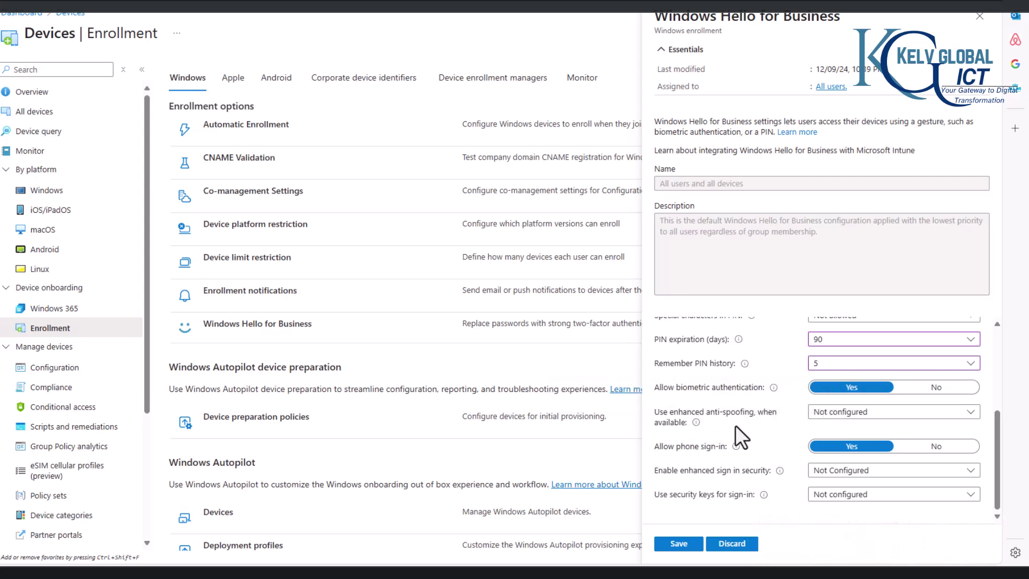
Step: Leave enhanced anti-spoofing not configured and keep phone sign-in allowed
{"action": "left_click", "coordinate": [843, 415]}
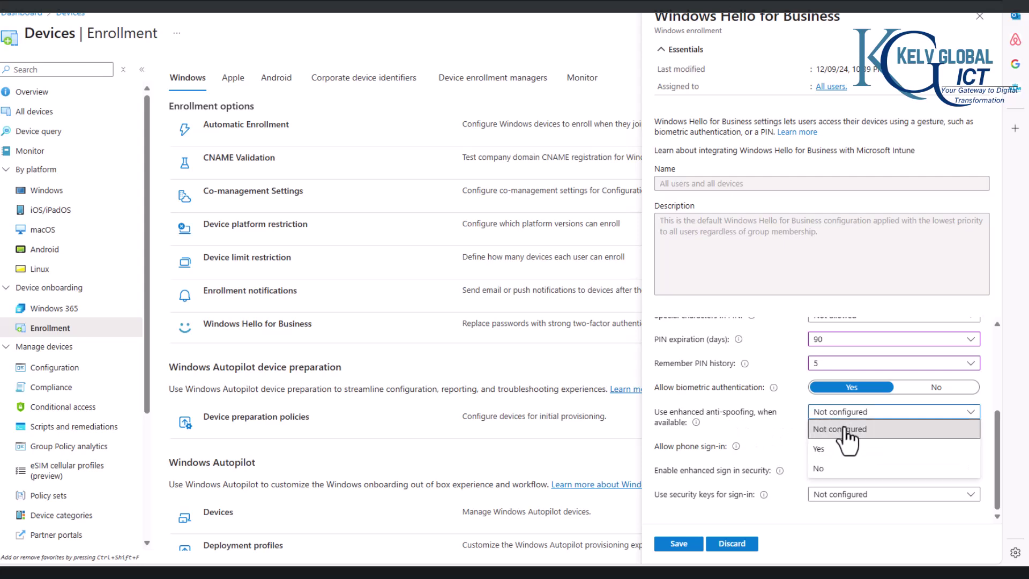
{"action": "left_click", "coordinate": [720, 426]}
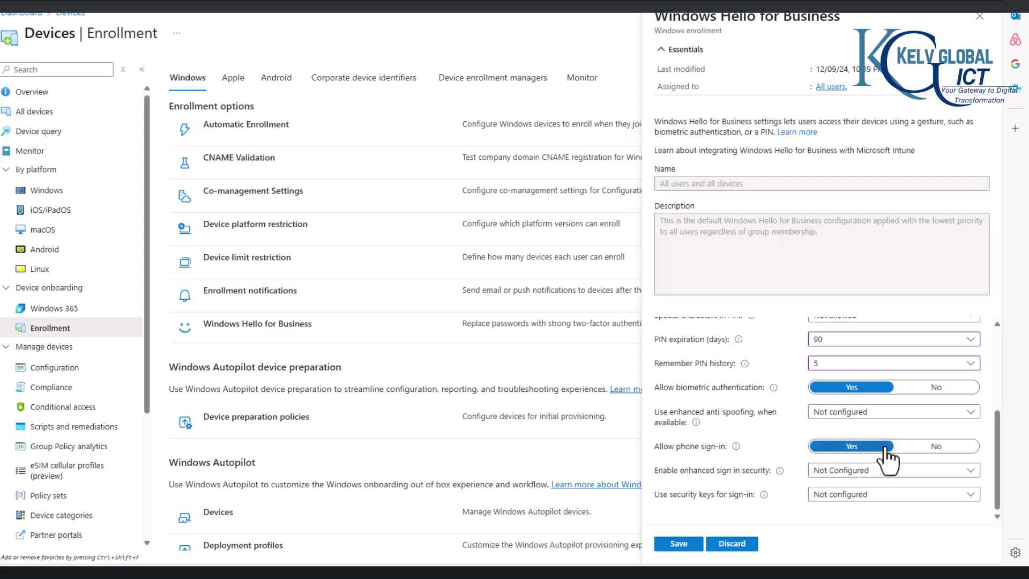
{"action": "left_click", "coordinate": [925, 447]}
{"action": "left_click", "coordinate": [853, 448]}
Step: Leave enhanced sign-in security and security key sign-in not configured
{"action": "left_click", "coordinate": [831, 472]}
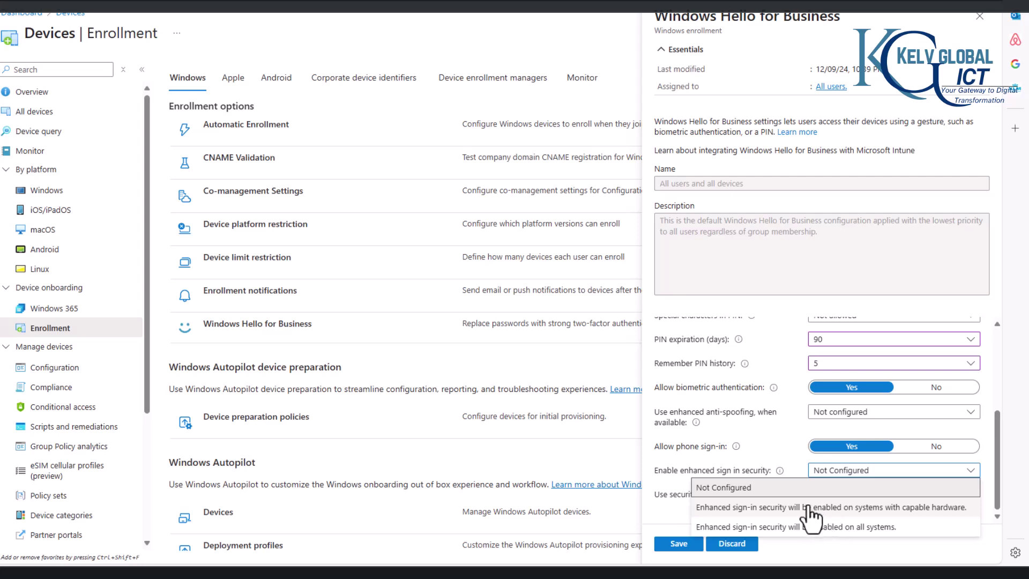
{"action": "left_click", "coordinate": [767, 455]}
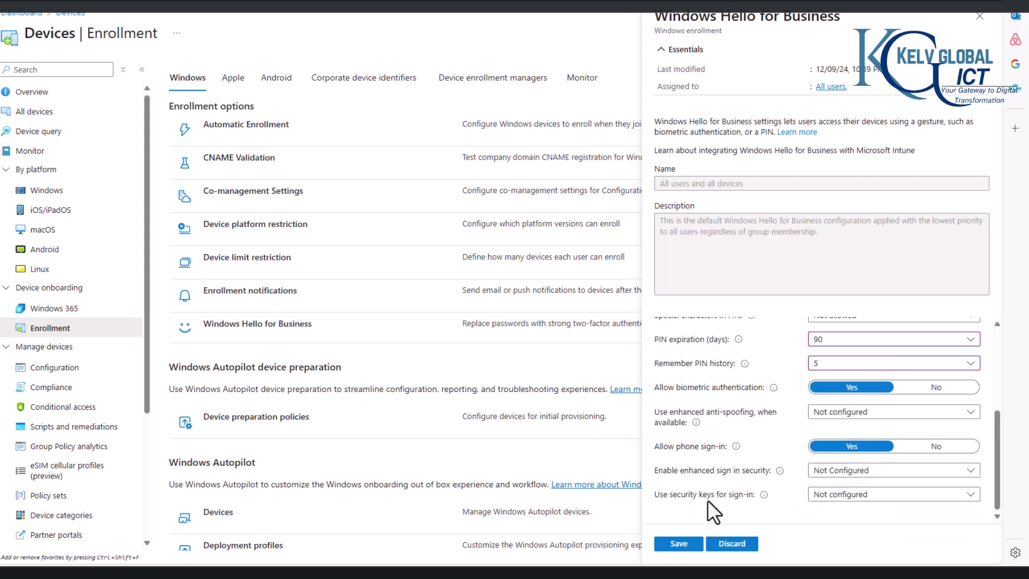
{"action": "left_click", "coordinate": [843, 496]}
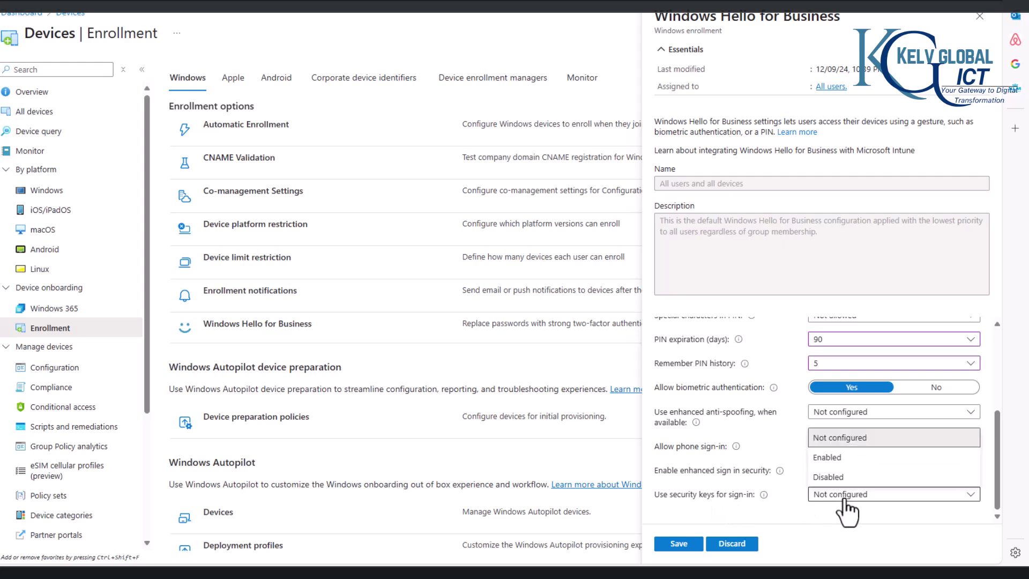
{"action": "left_click", "coordinate": [728, 467]}
{"action": "left_click", "coordinate": [678, 544]}
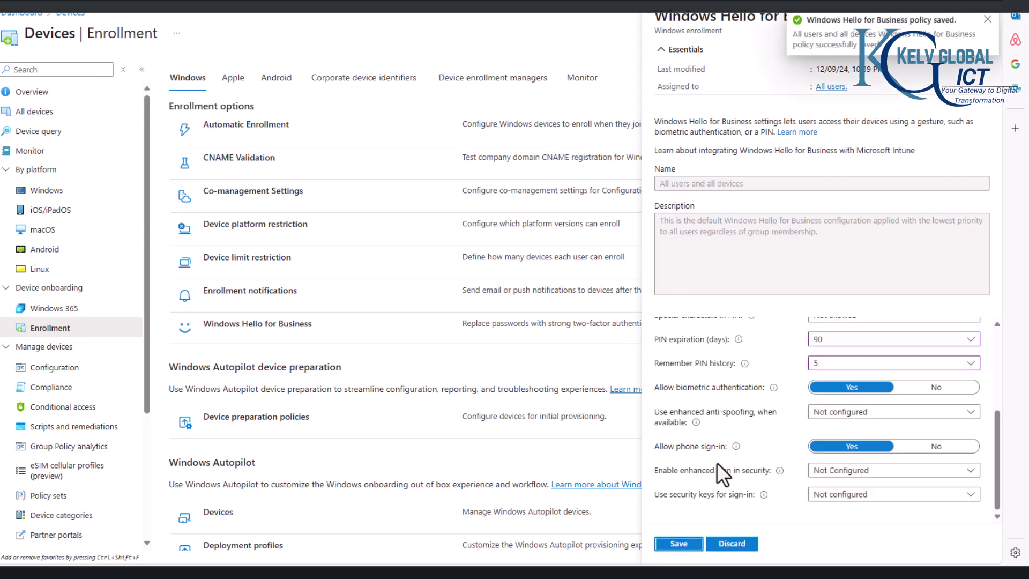